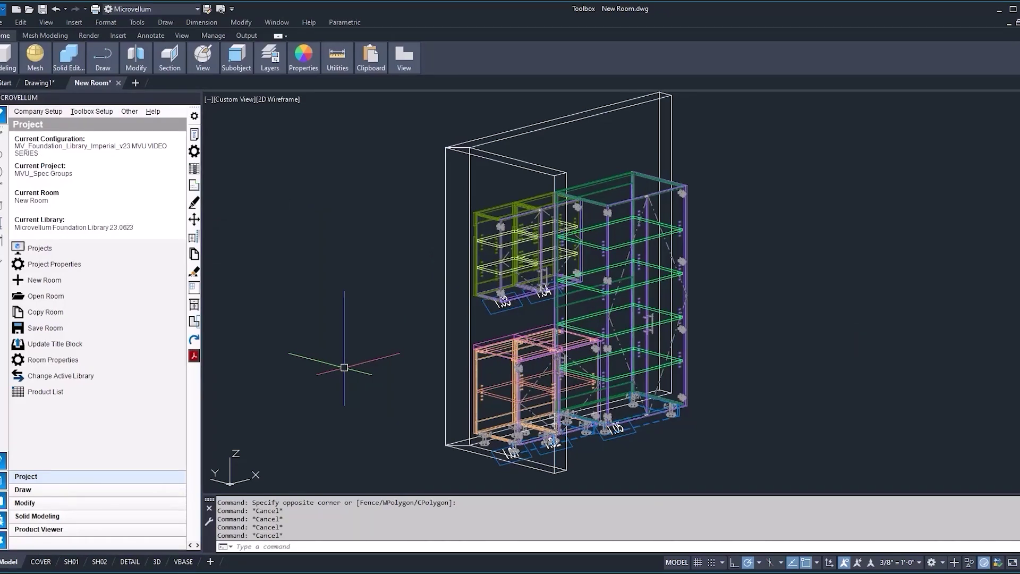
# Step: Switch to plan view, then run Edit Multiple Product Prompts on cabinets 1.03 and 1.01
pyautogui.press('Return')
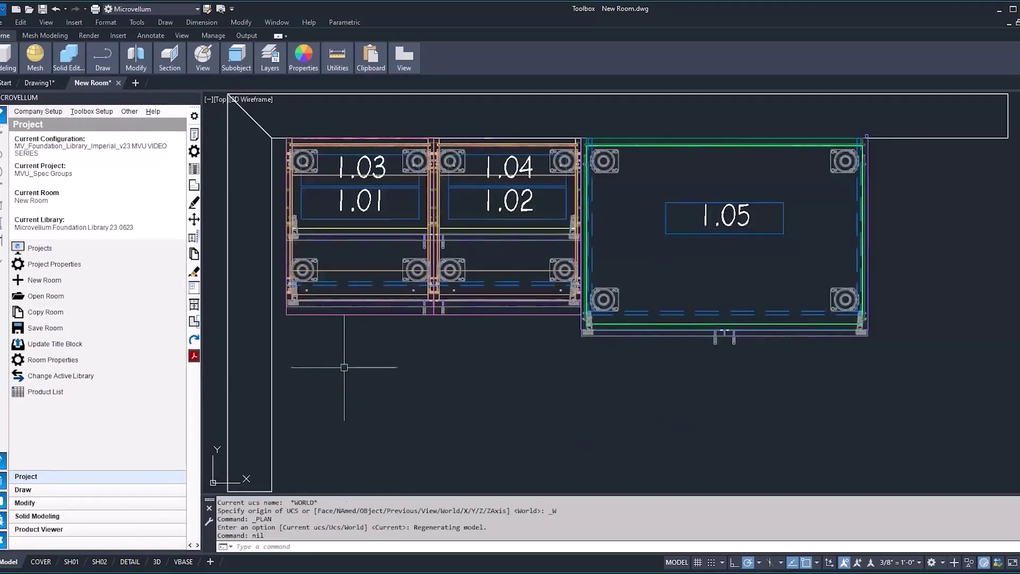
pyautogui.scroll(4, 341, 351)
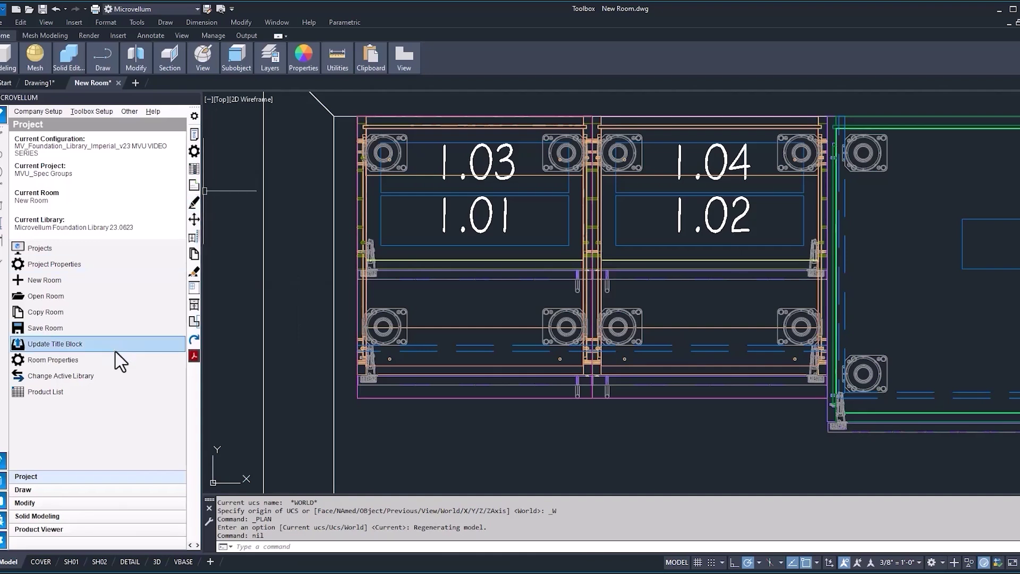
pyautogui.click(74, 505)
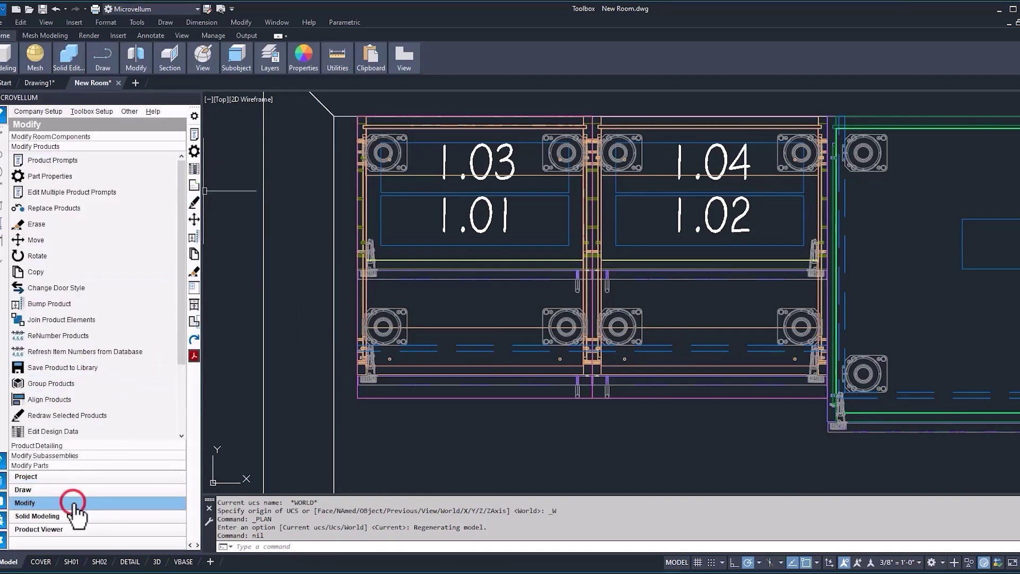
pyautogui.click(72, 192)
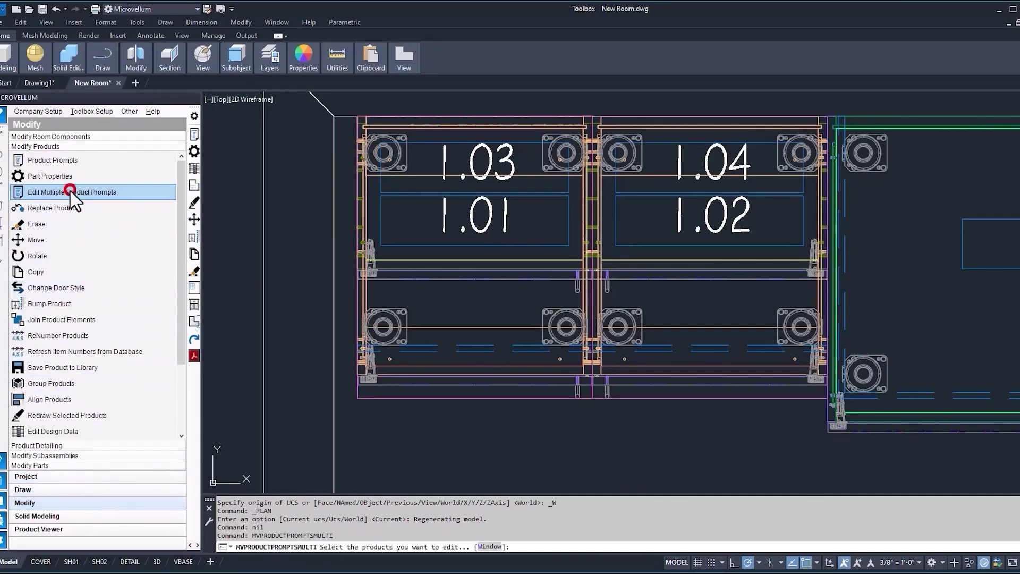
pyautogui.click(443, 155)
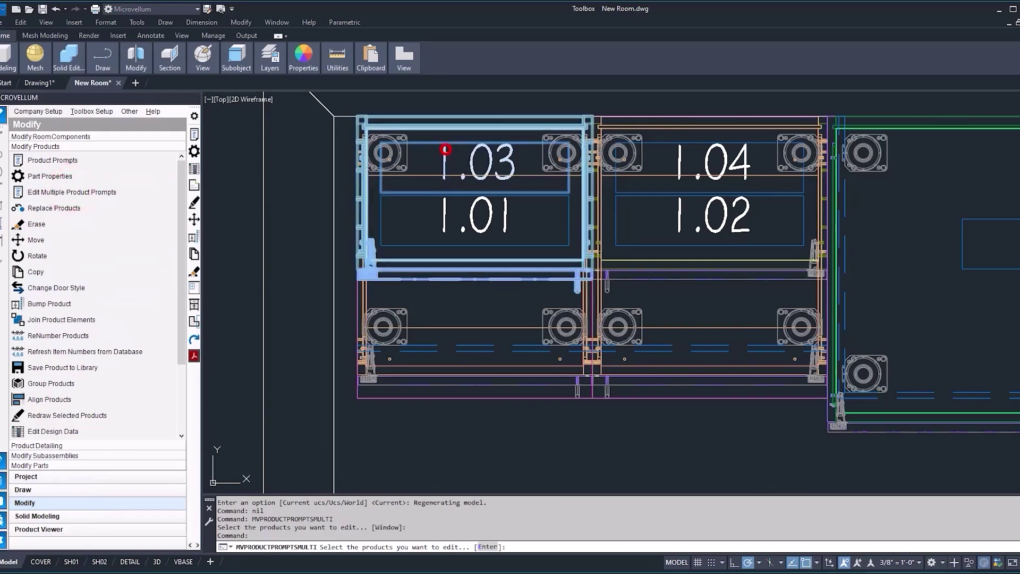
pyautogui.click(445, 209)
pyautogui.press('Return')
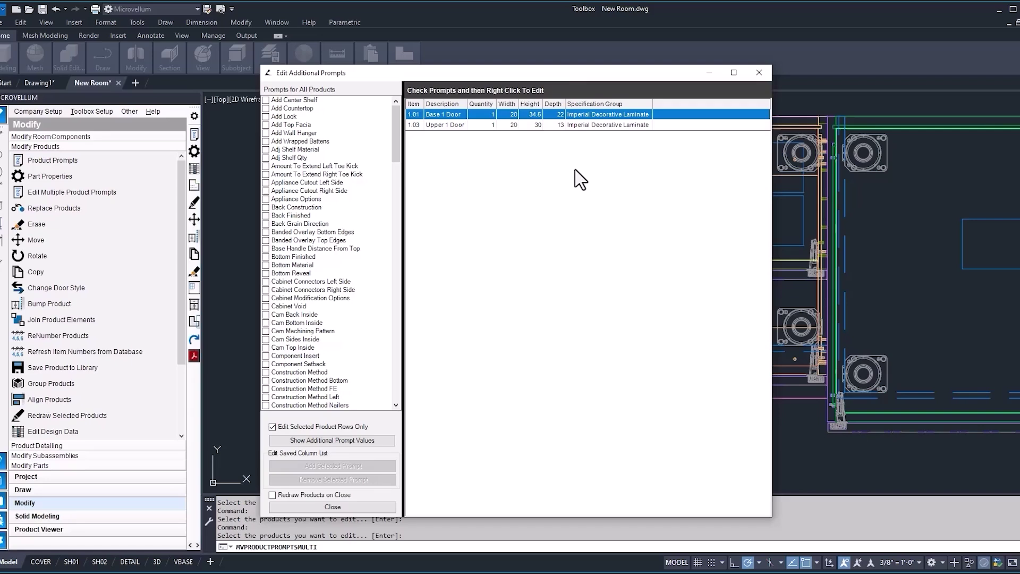
# Step: Scroll the Prompts for All Products list and check Left Filler Width
pyautogui.click(396, 127)
pyautogui.moveTo(394, 112); pyautogui.dragTo(402, 263)
pyautogui.click(276, 257)
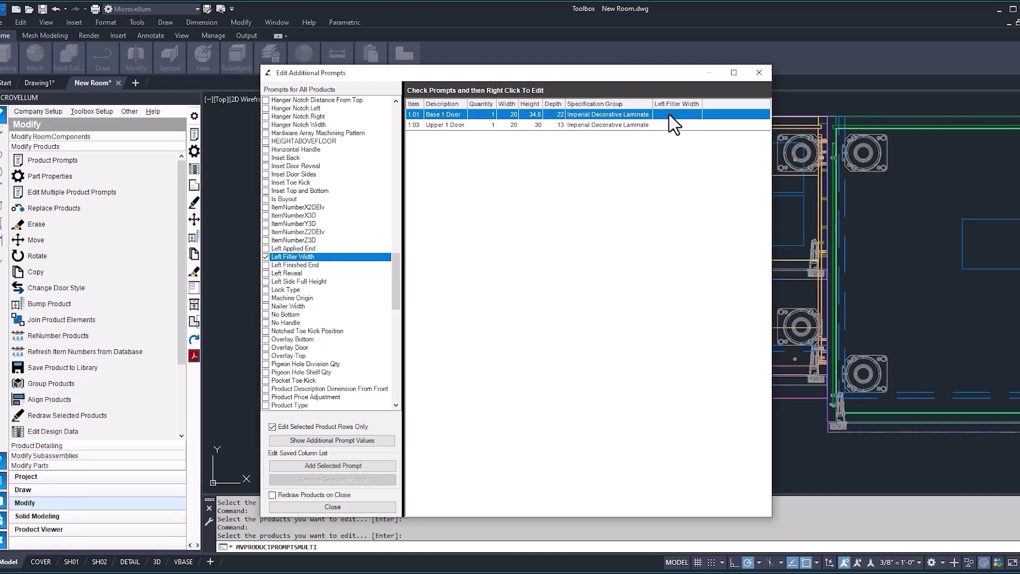
# Step: Set a Left Filler Width on base cabinet 1.01 through its row's right-click menu
pyautogui.click(622, 114)
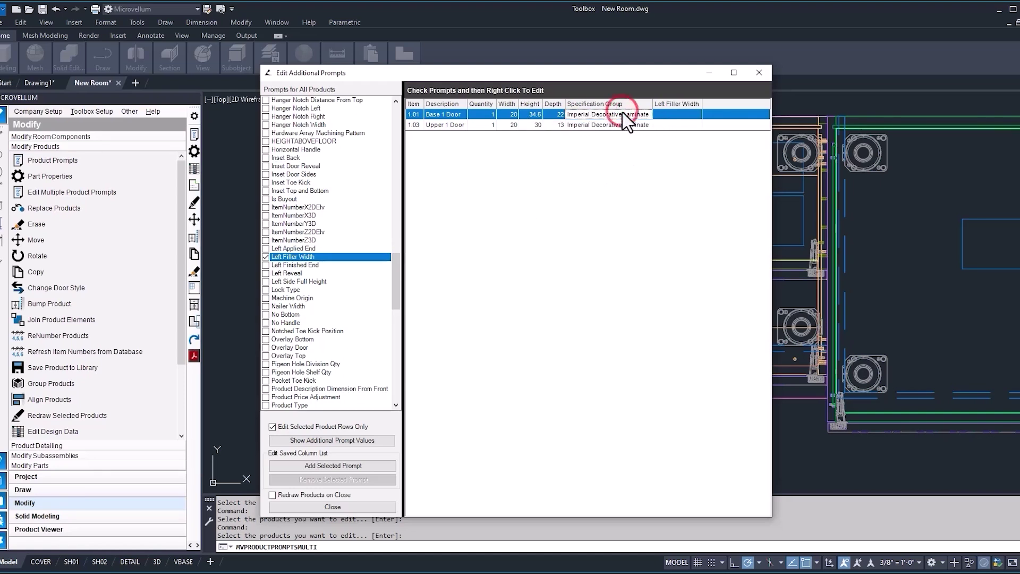
pyautogui.rightClick(669, 113)
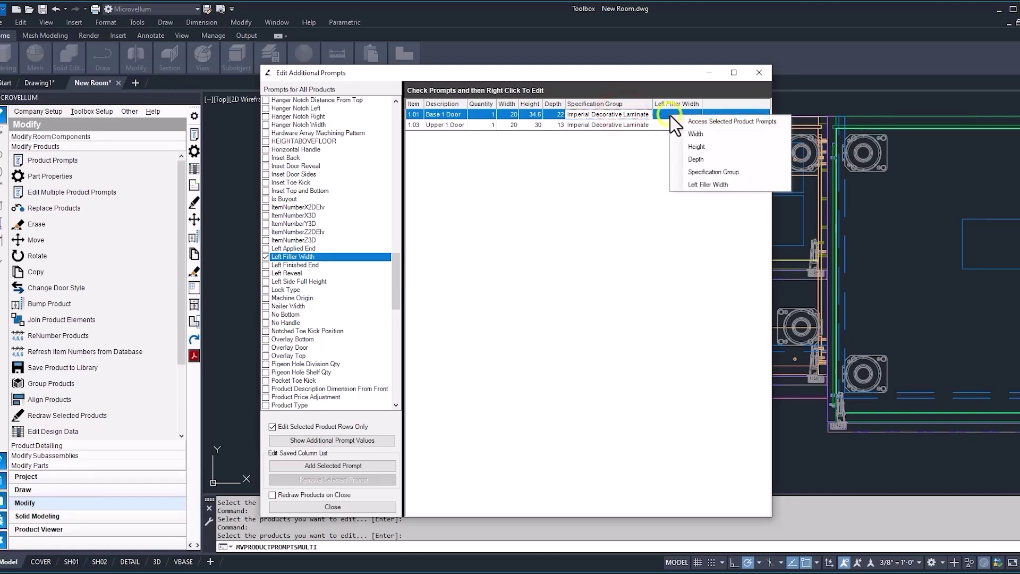
pyautogui.click(708, 184)
pyautogui.click(442, 315)
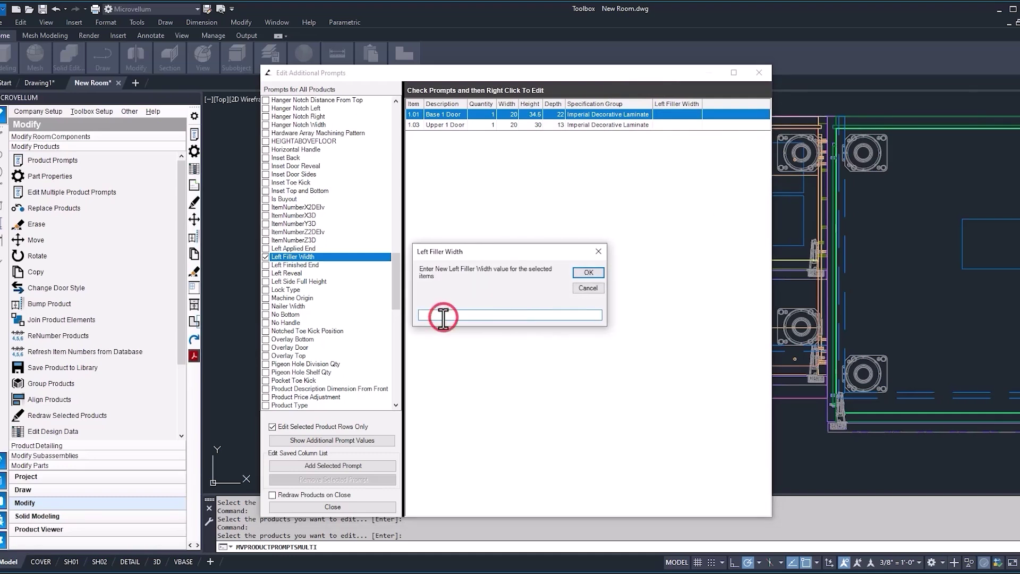
pyautogui.click(587, 272)
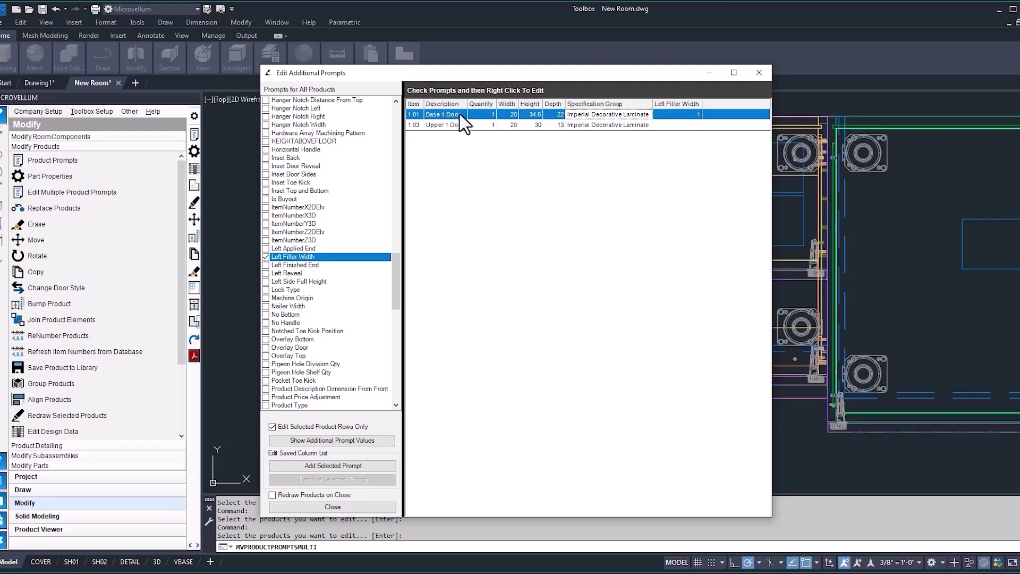
# Step: Select rows 1.01 and 1.03 and set both Left Filler Widths to 2
pyautogui.click(521, 113)
pyautogui.moveTo(521, 113); pyautogui.dragTo(538, 130)
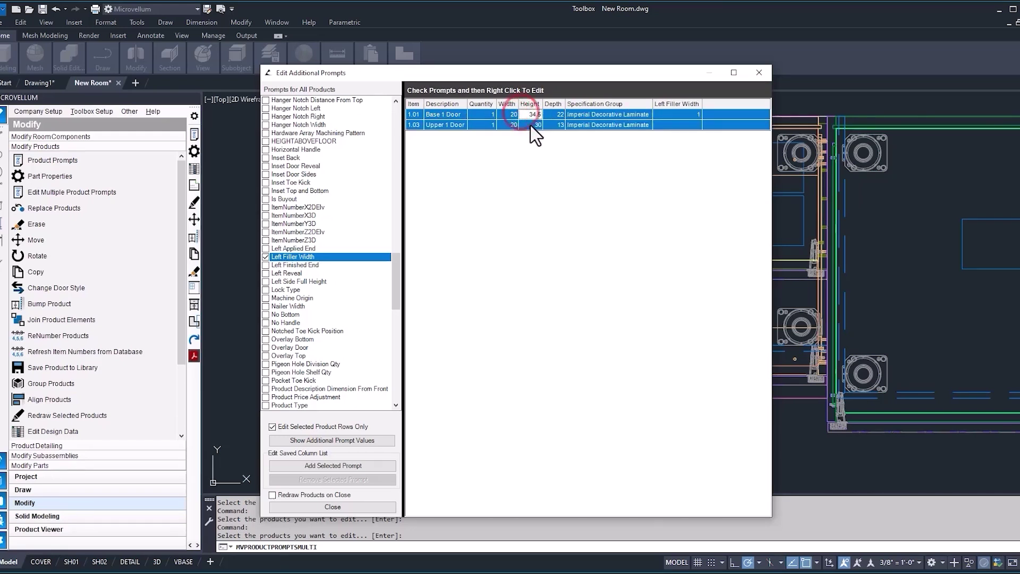
pyautogui.rightClick(675, 125)
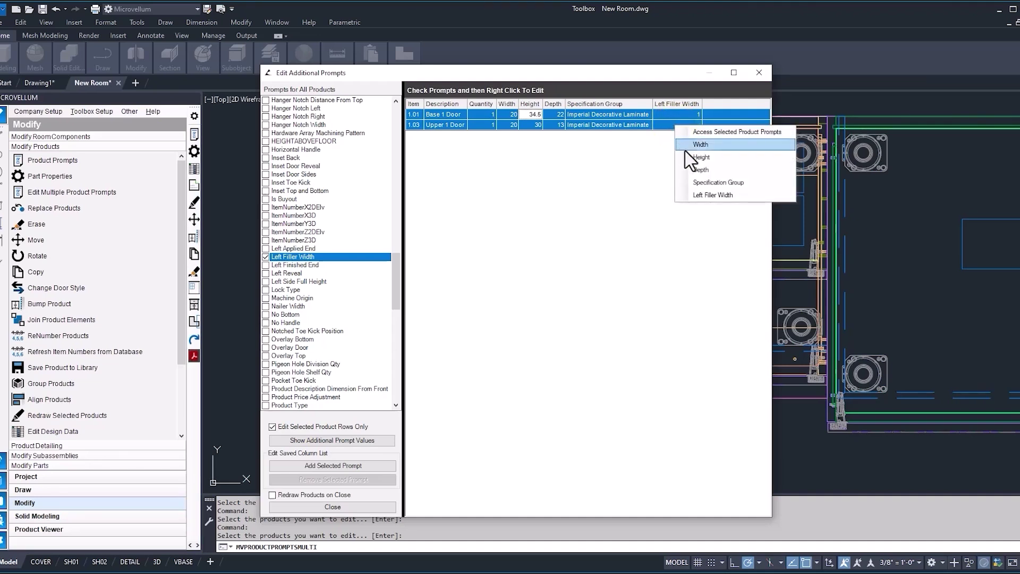
pyautogui.click(709, 196)
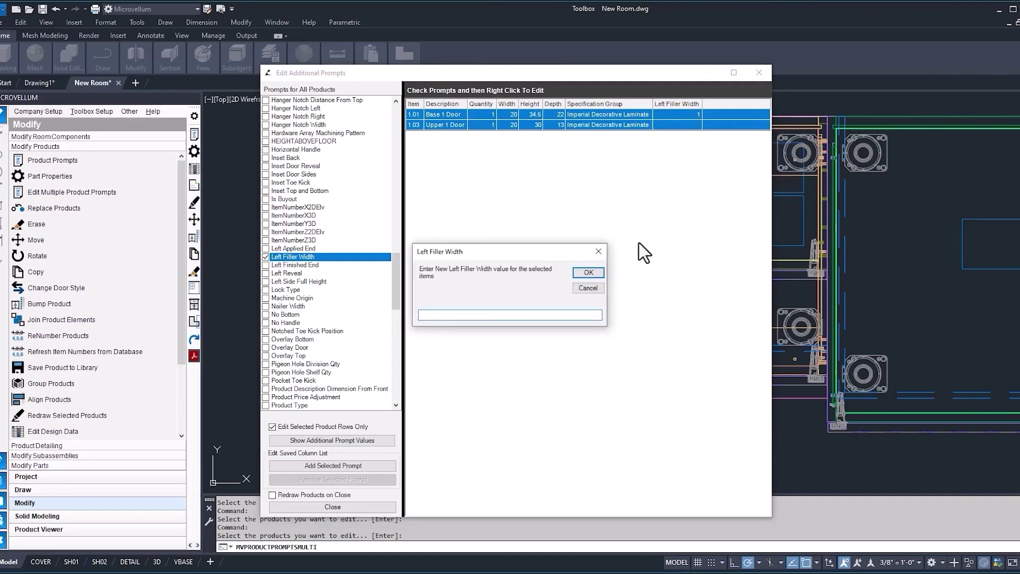
pyautogui.click(452, 315)
pyautogui.write('2')
pyautogui.click(588, 272)
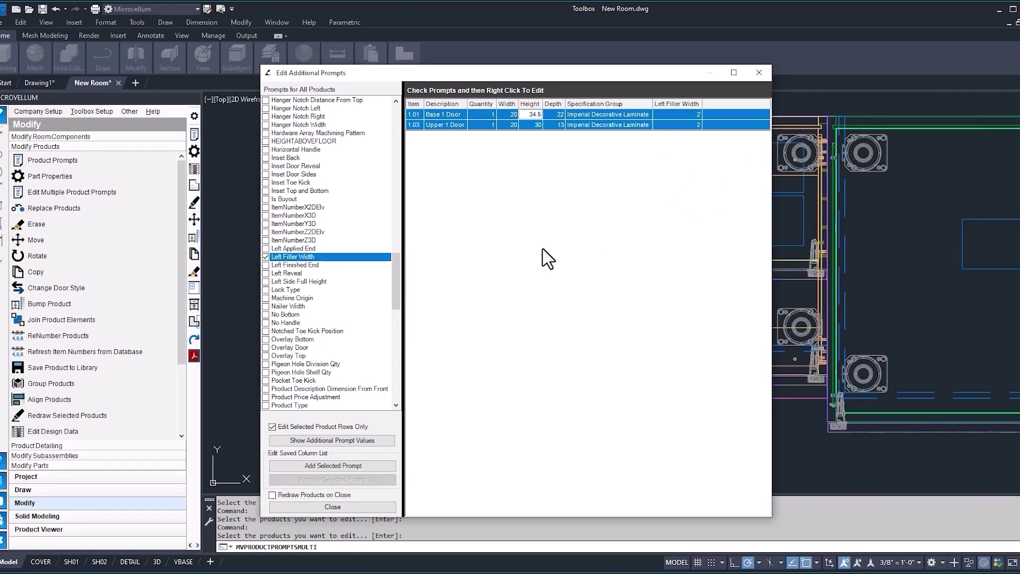
# Step: Enable Redraw Products on Close and close the editor so cabinets 1.01 and 1.03 redraw
pyautogui.click(272, 494)
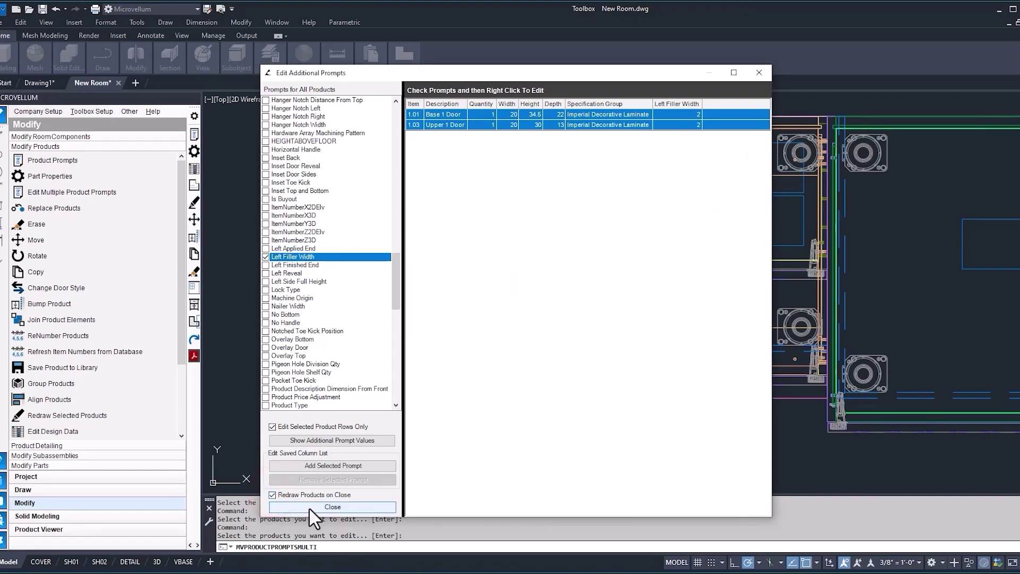
pyautogui.click(342, 508)
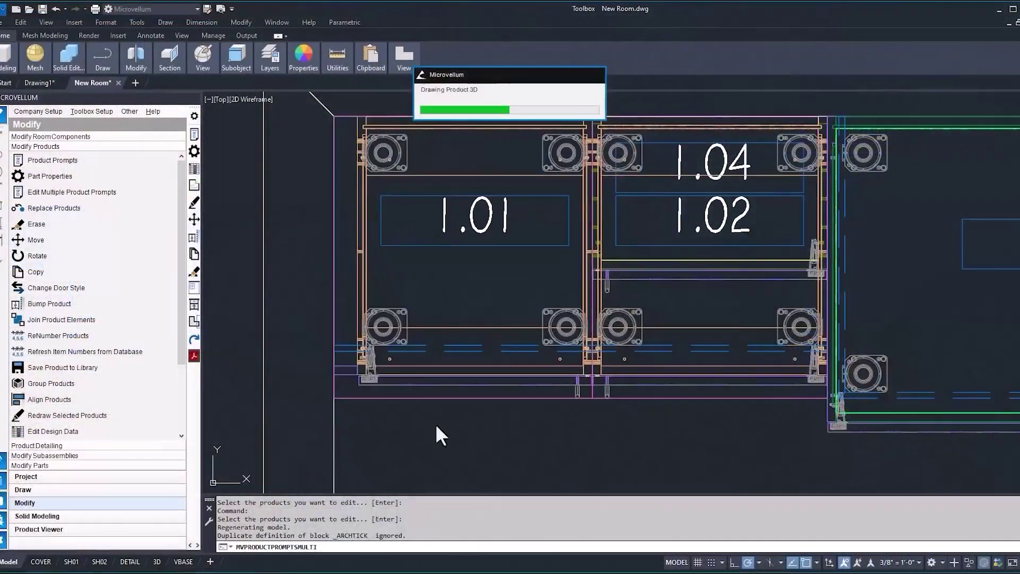
pyautogui.scroll(2, 380, 298)
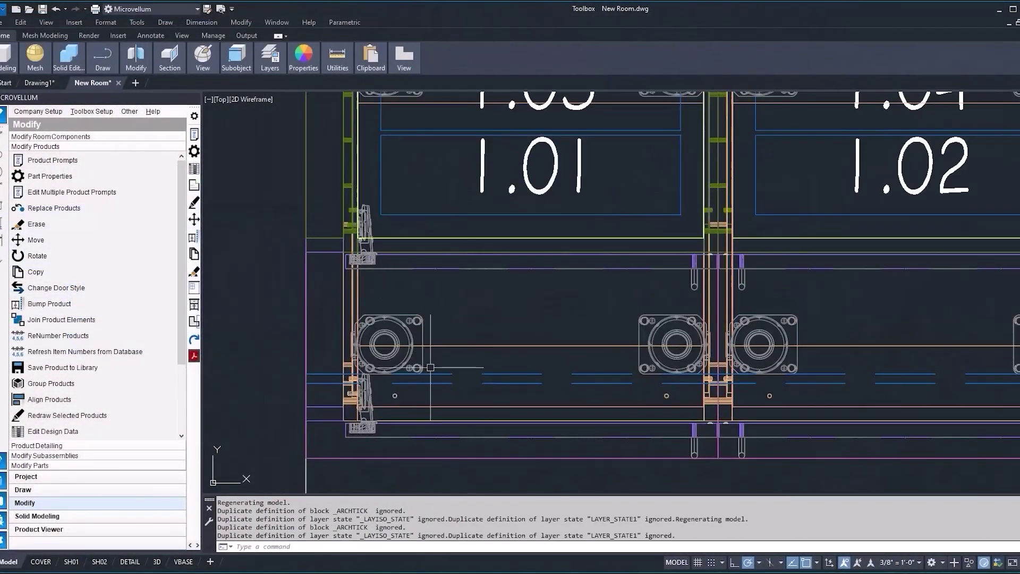
pyautogui.scroll(-3, 436, 377)
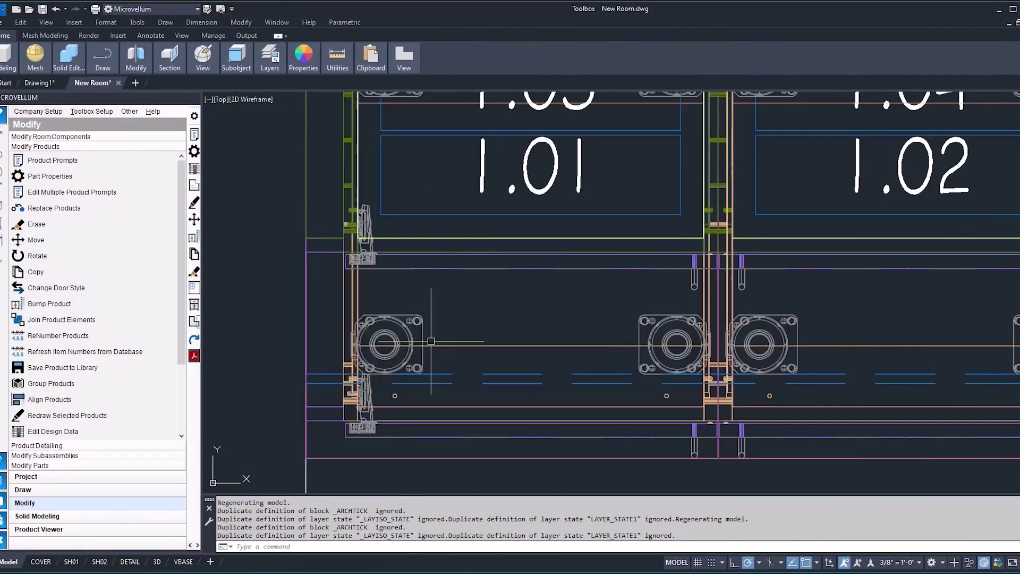
pyautogui.scroll(-1, 442, 354)
pyautogui.scroll(1, 467, 399)
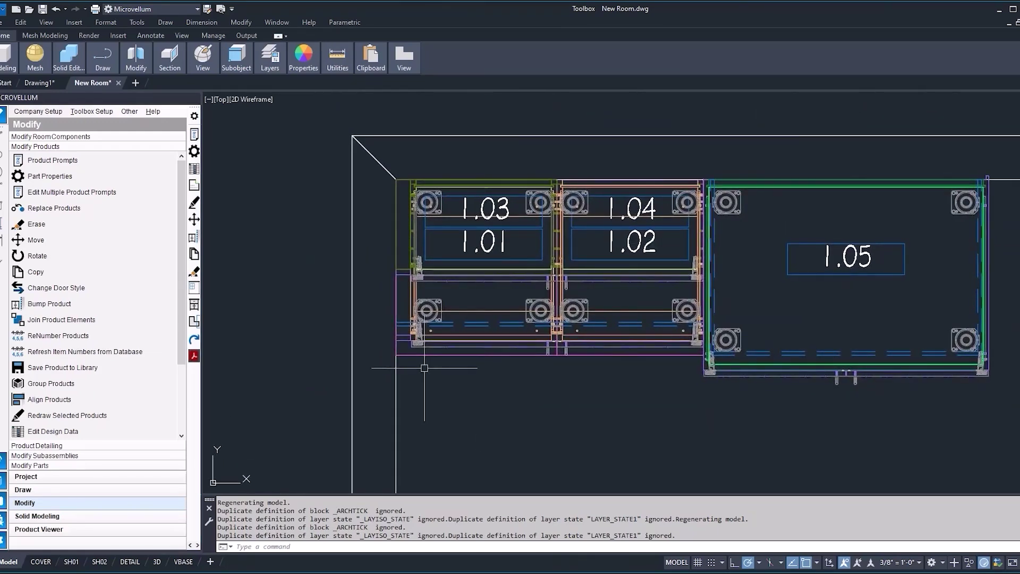
# Step: Rerun Edit Multiple Product Prompts on the left cabinet stack 1.01 and 1.03
pyautogui.click(94, 192)
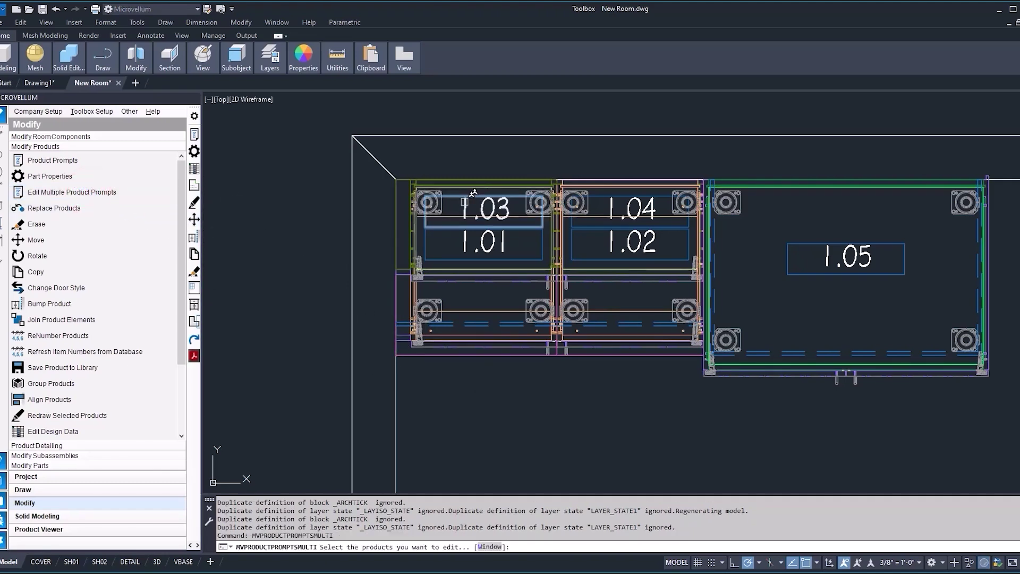
pyautogui.click(463, 242)
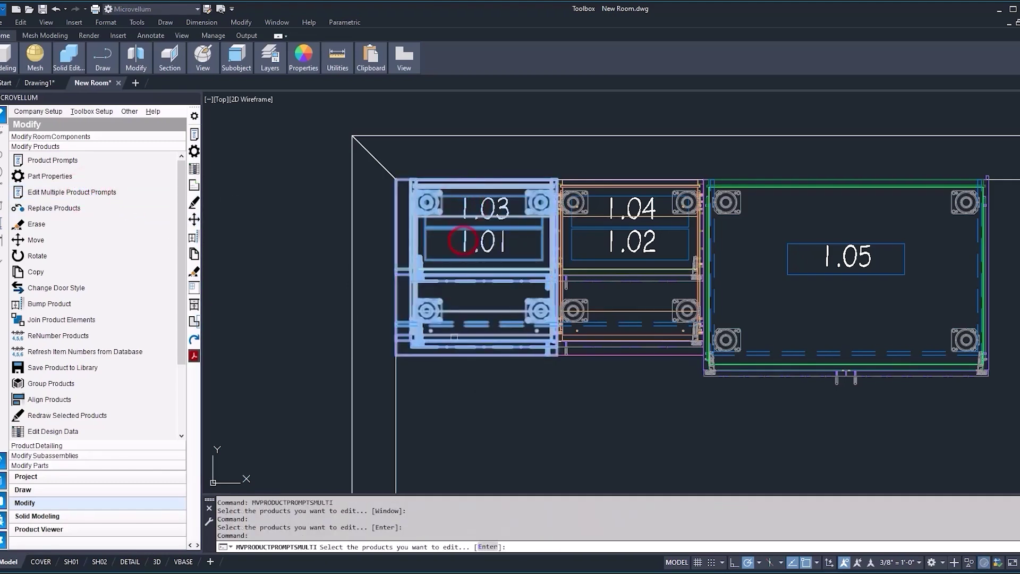
pyautogui.press('Return')
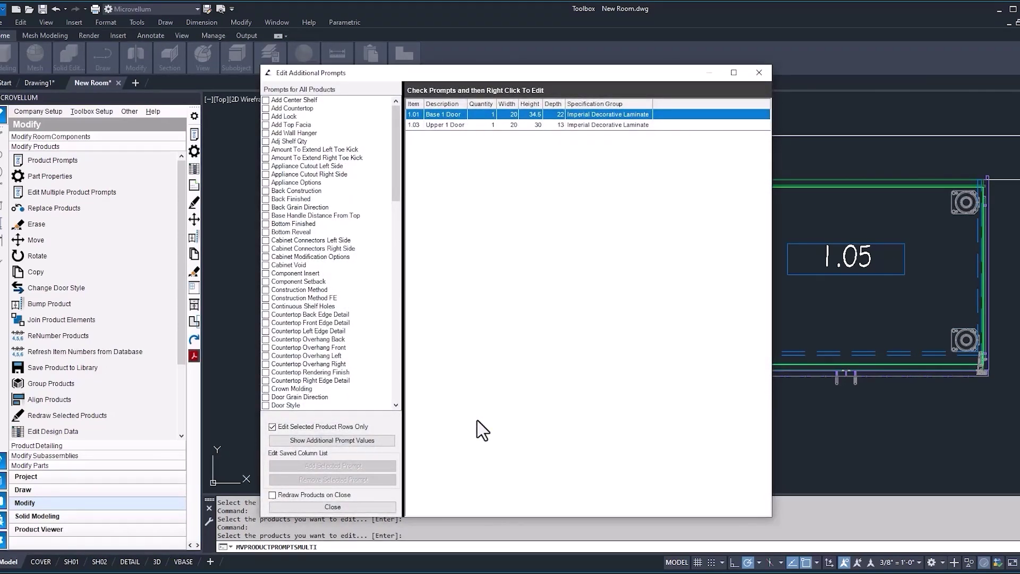
# Step: Check Left Filler Width, add it to the saved columns, and load its values (2 for both)
pyautogui.moveTo(396, 158); pyautogui.dragTo(395, 262)
pyautogui.moveTo(301, 310); pyautogui.dragTo(287, 309)
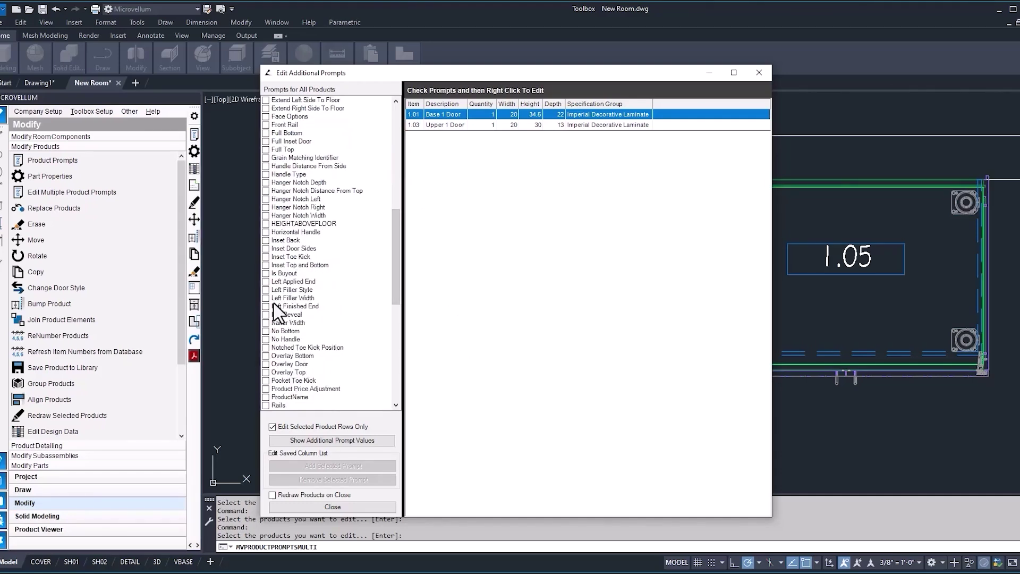
pyautogui.click(266, 298)
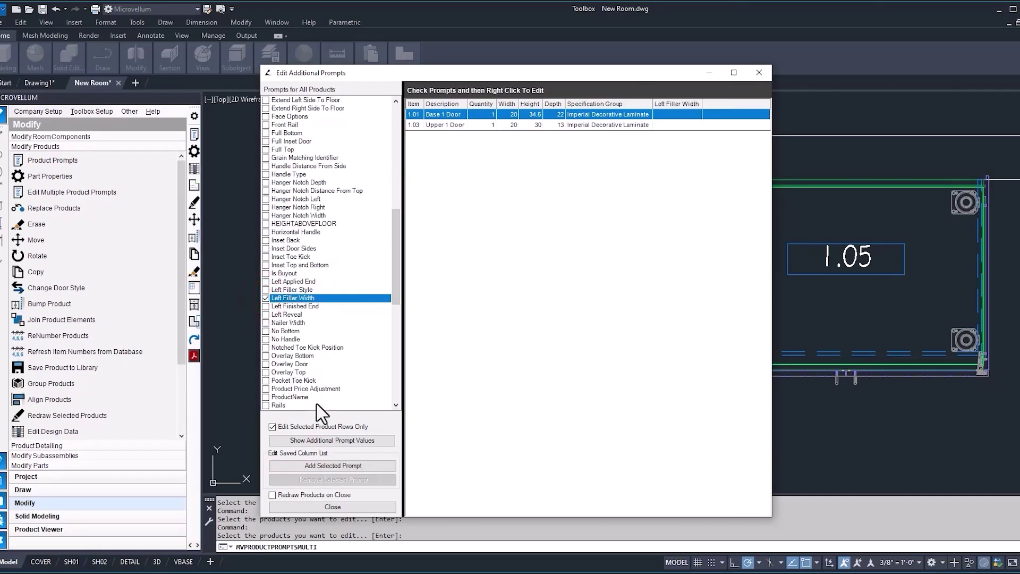
pyautogui.click(314, 466)
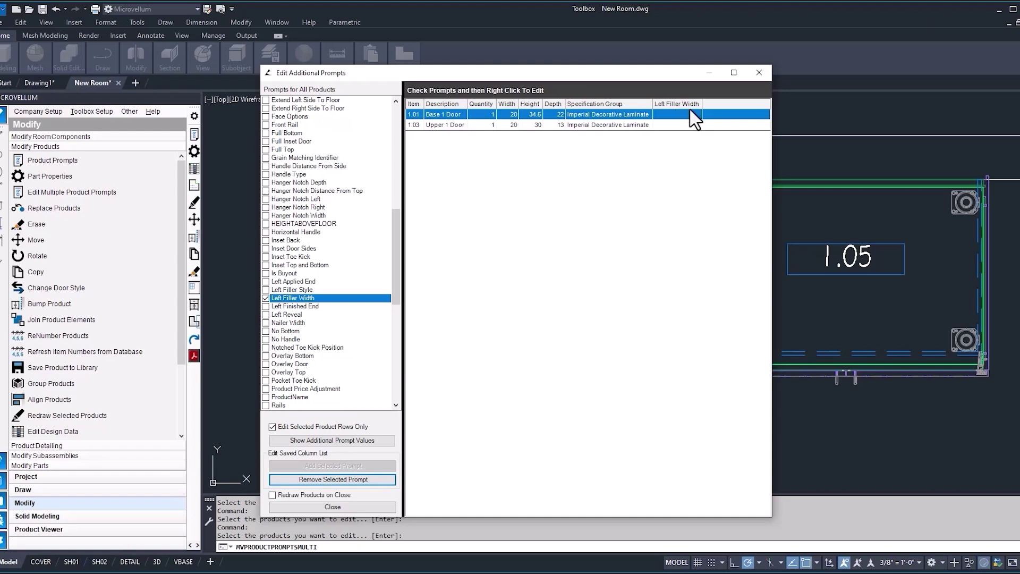
pyautogui.click(348, 441)
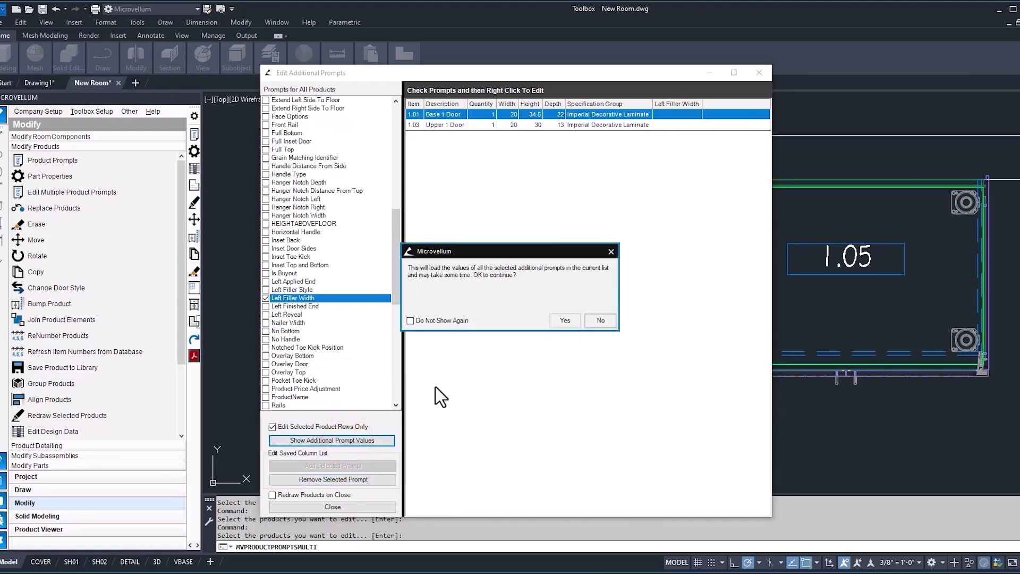
pyautogui.click(565, 322)
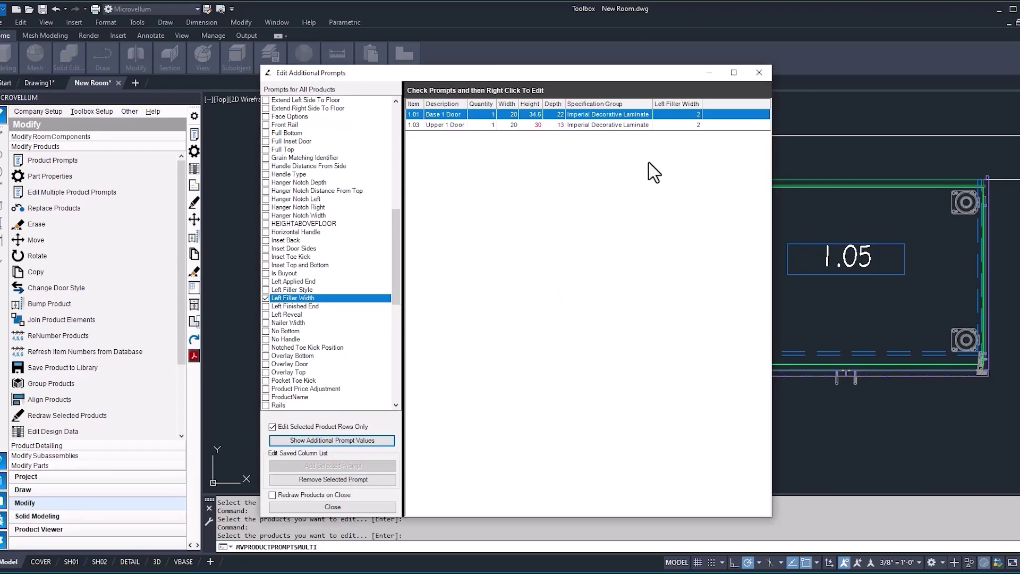
pyautogui.click(292, 508)
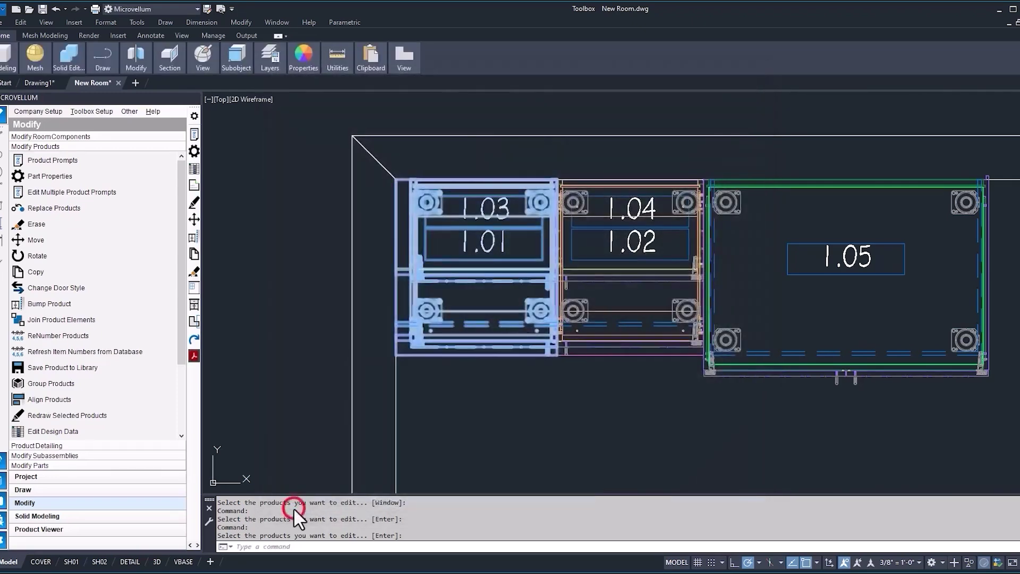
pyautogui.click(79, 191)
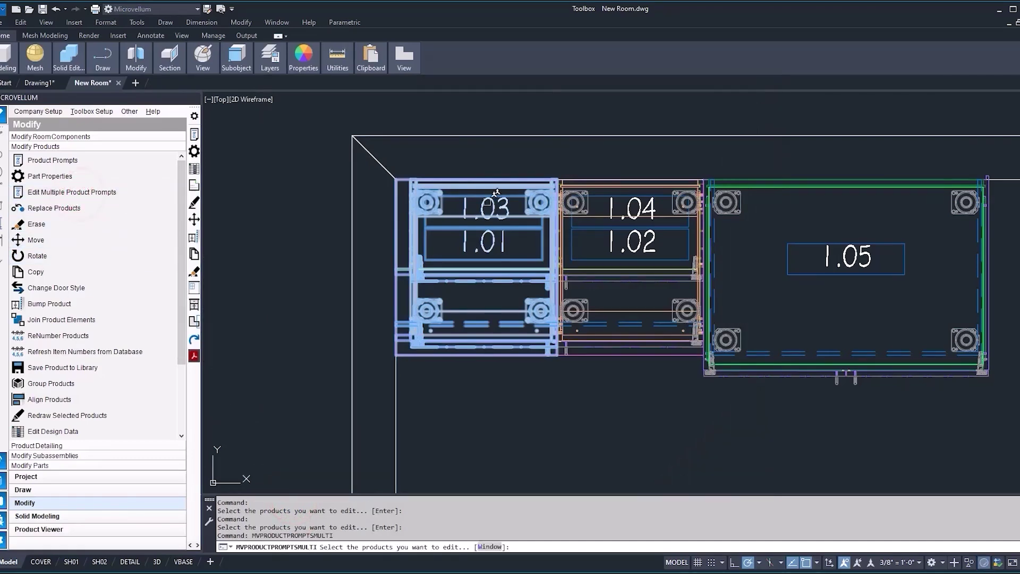
pyautogui.click(486, 204)
pyautogui.click(489, 242)
pyautogui.press('Return')
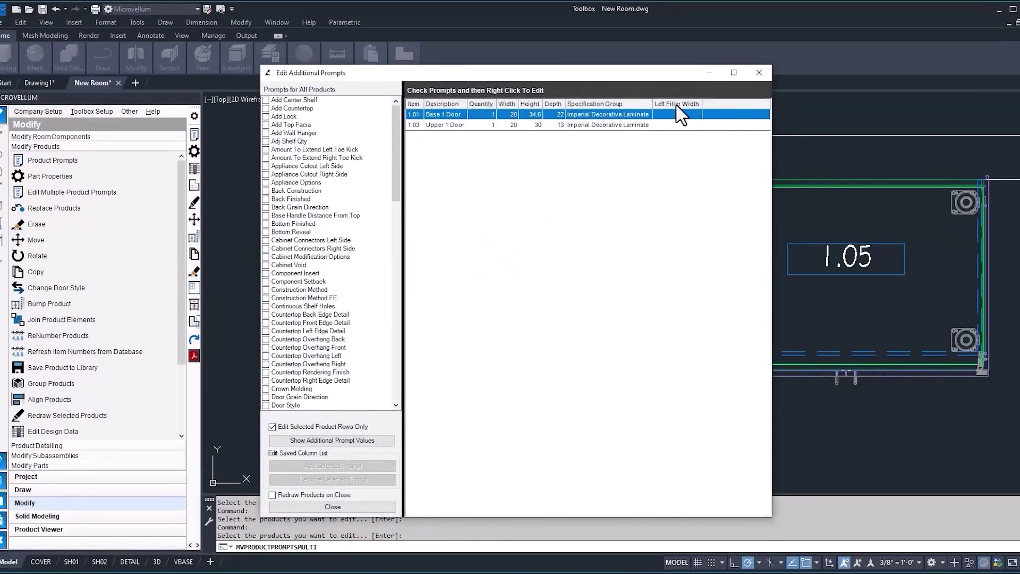
pyautogui.click(314, 442)
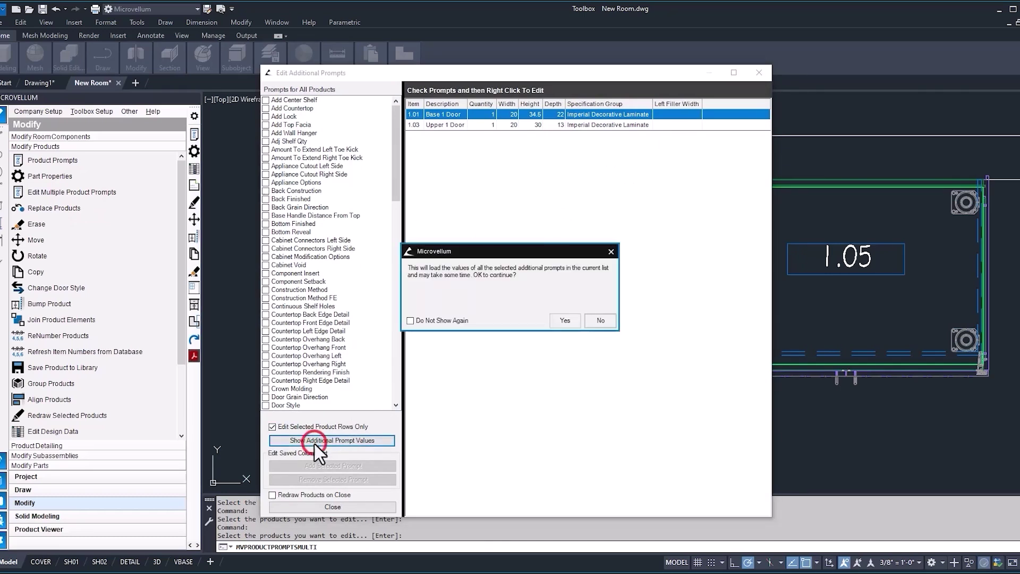
pyautogui.click(565, 321)
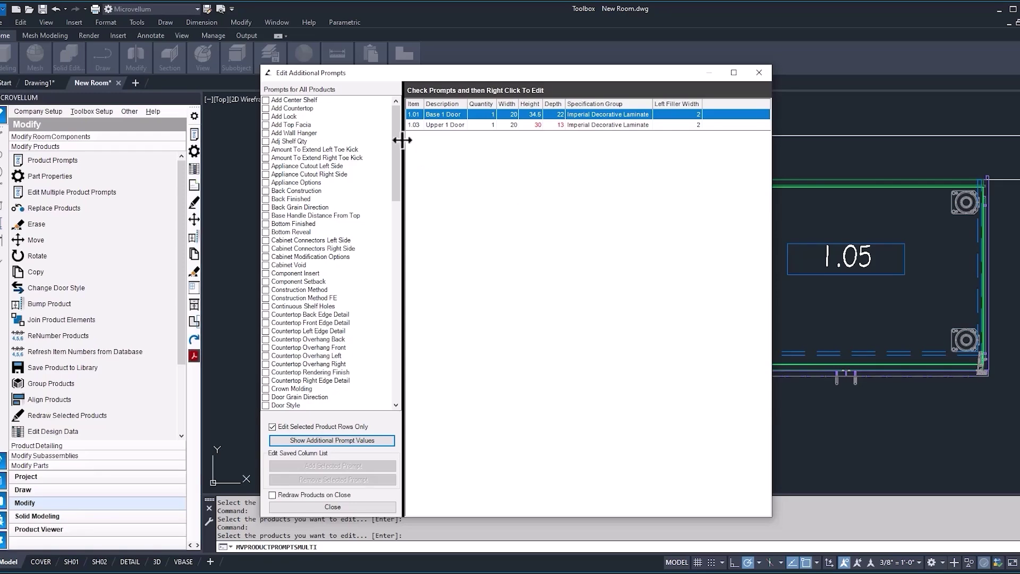
pyautogui.moveTo(396, 140); pyautogui.dragTo(305, 273)
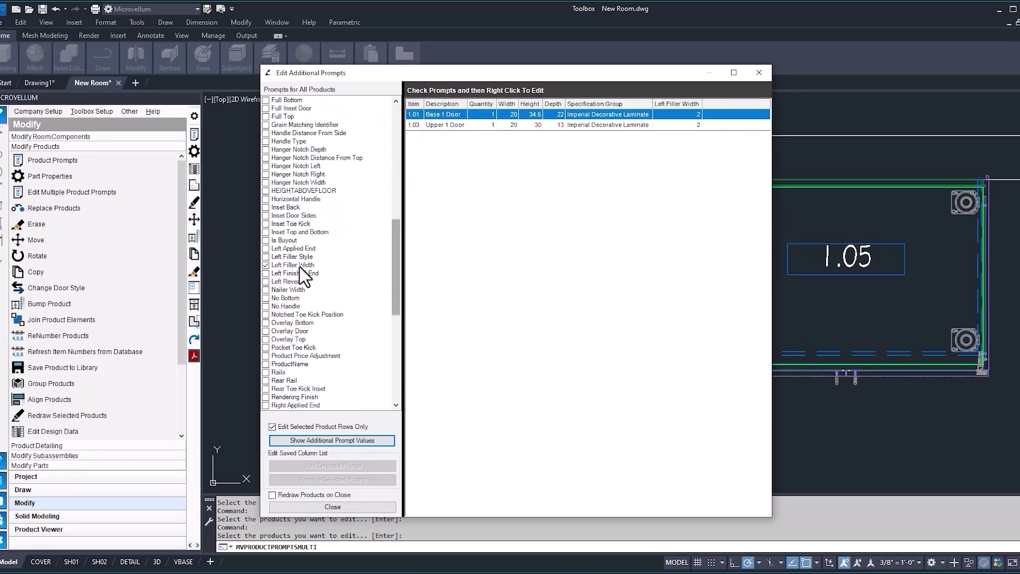
# Step: Uncheck Left Filler Width and remove it from the saved column list
pyautogui.click(265, 265)
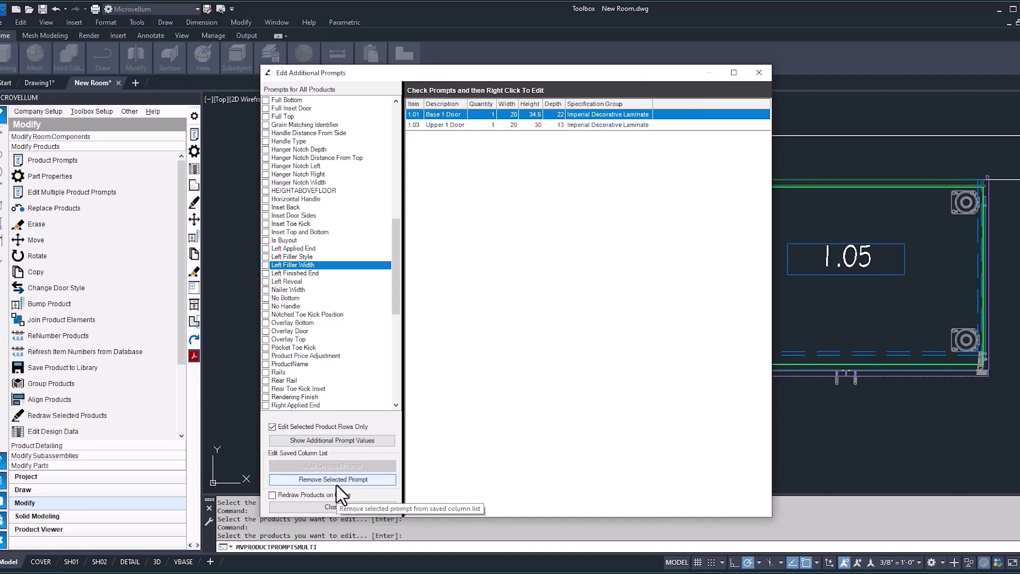
pyautogui.click(353, 481)
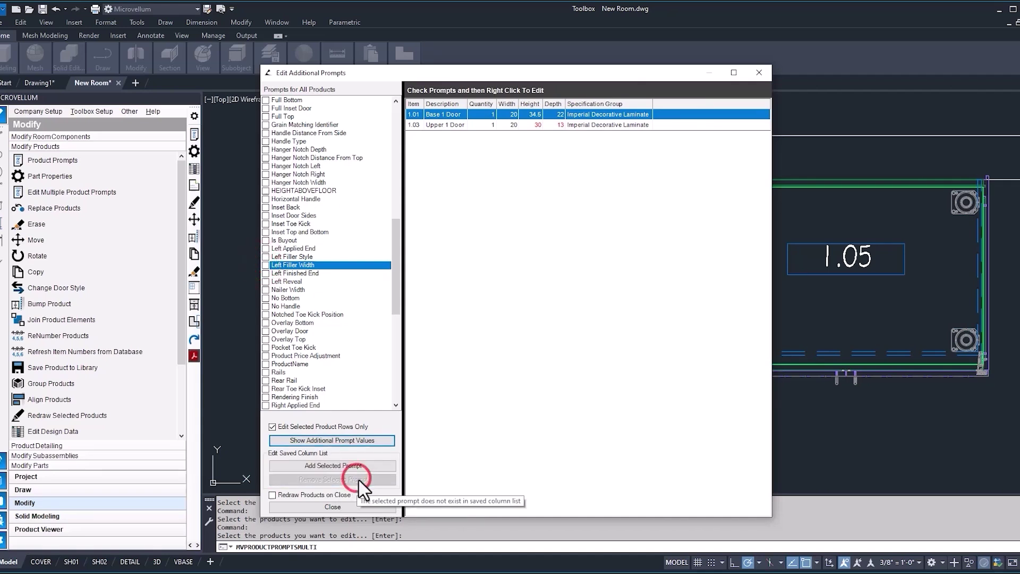
pyautogui.scroll(1, 398, 232)
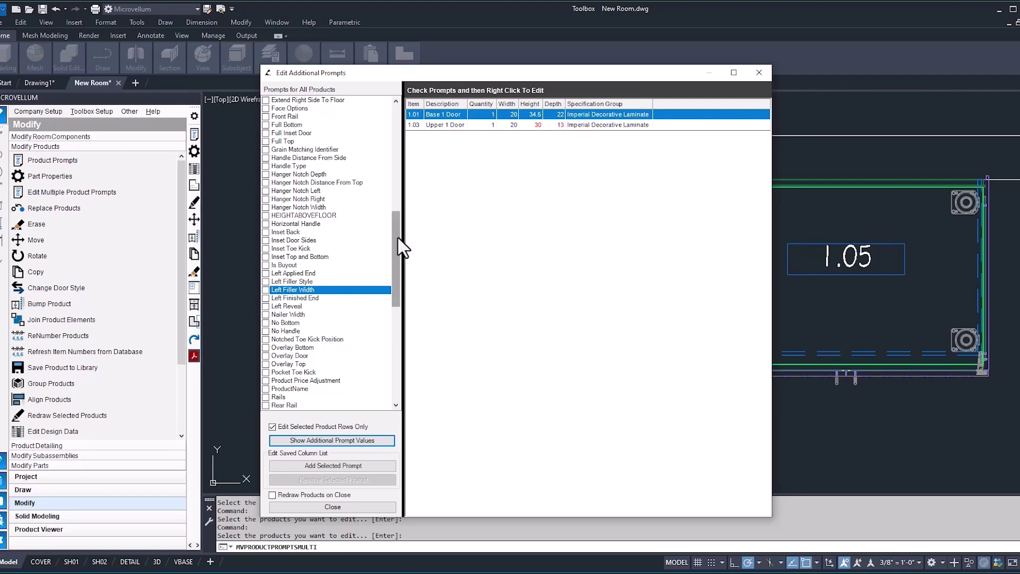
pyautogui.moveTo(398, 238); pyautogui.dragTo(398, 194)
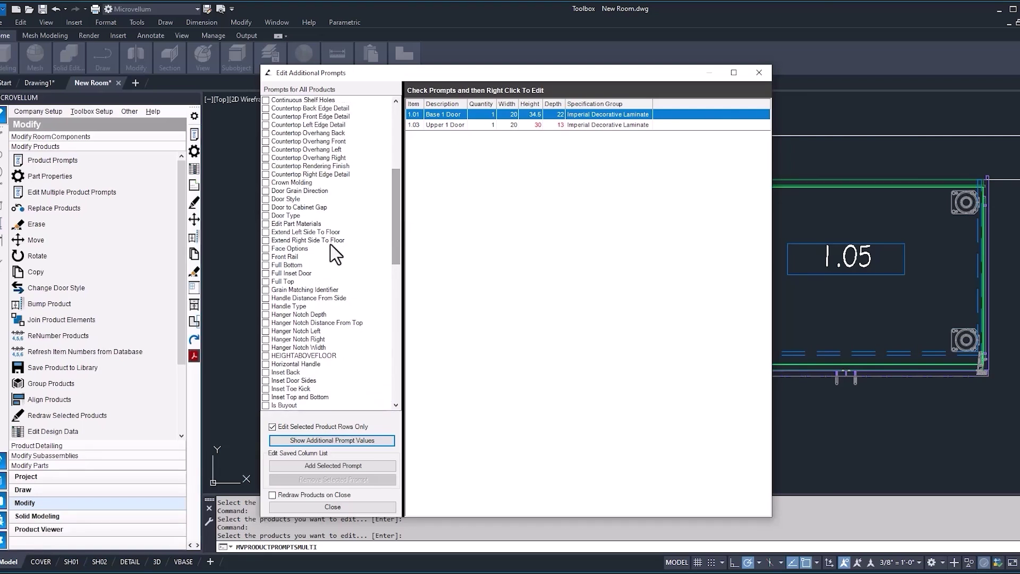
# Step: Add Face Options as a grid column and load its values, showing Left Swing for both cabinets
pyautogui.click(265, 249)
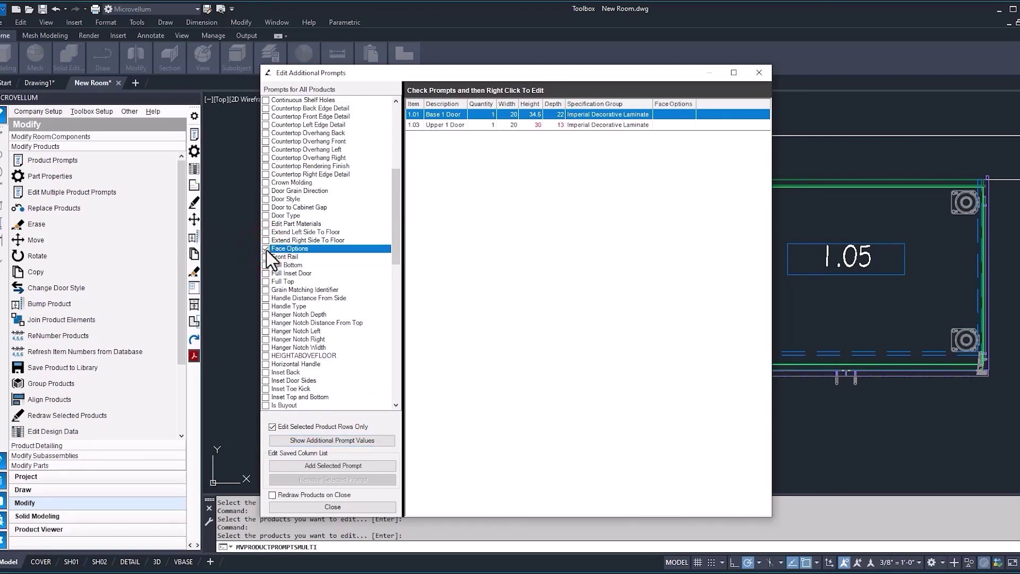
pyautogui.click(335, 441)
pyautogui.click(565, 320)
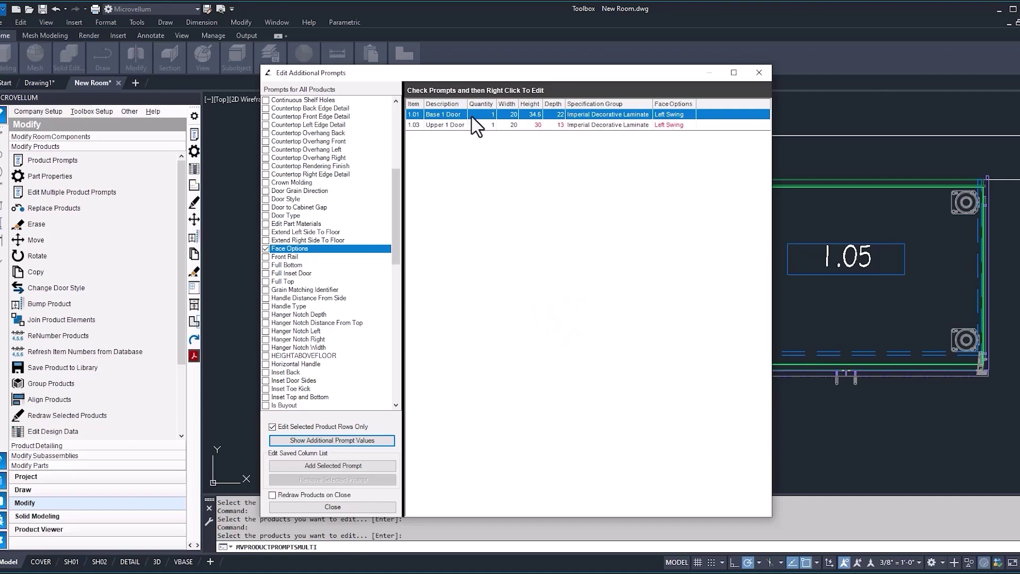
# Step: Change base cabinet 1.01's Face Options to Right Swing
pyautogui.rightClick(643, 115)
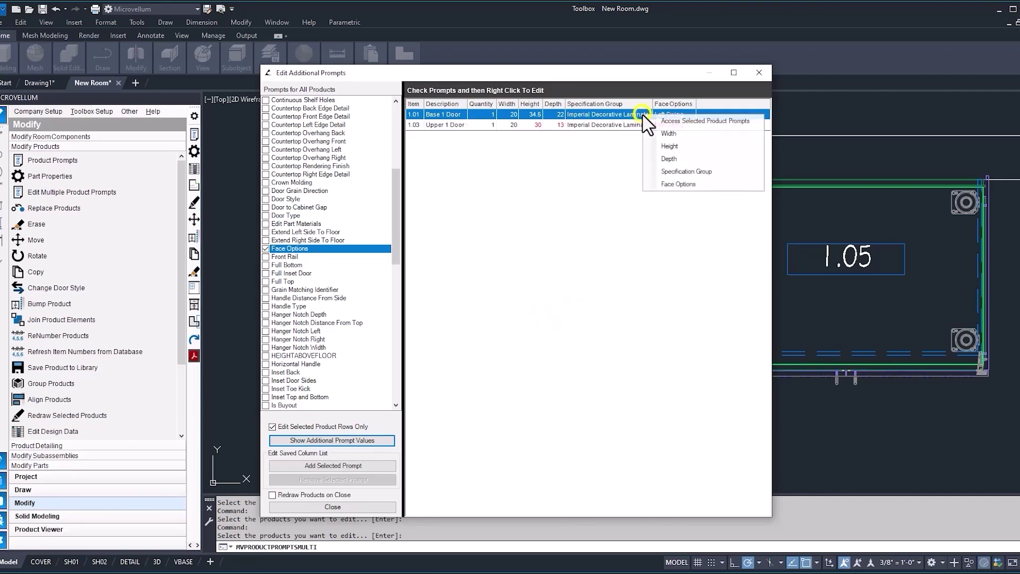
pyautogui.click(683, 184)
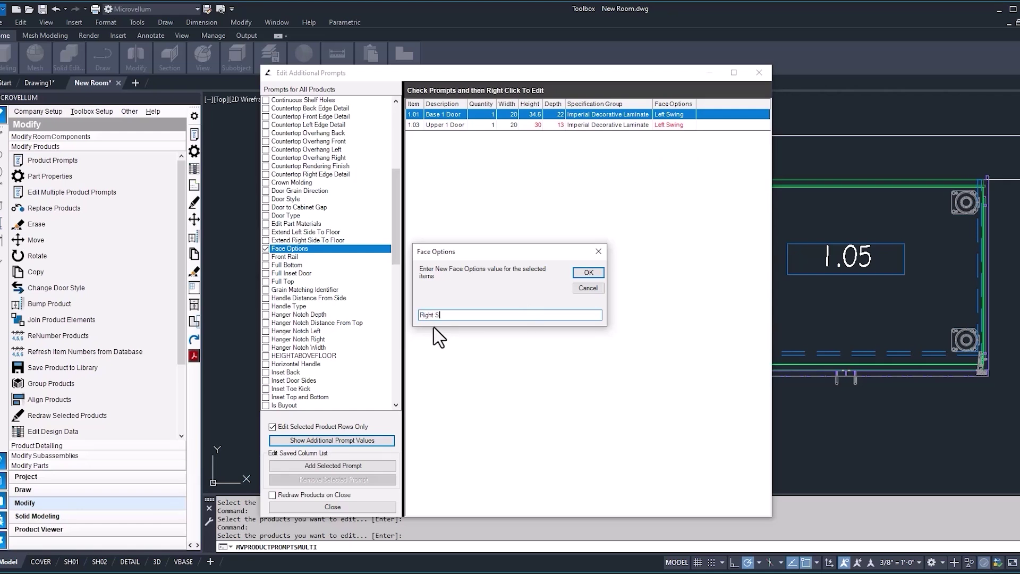
pyautogui.write('wing')
pyautogui.click(588, 272)
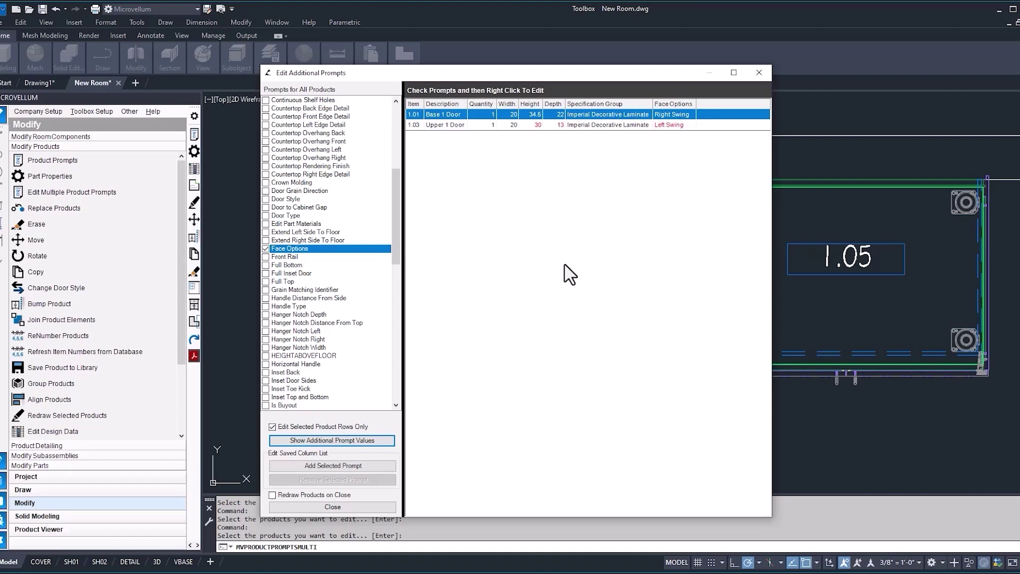
# Step: Enable Redraw Products on Close and close the editor to redraw the changed cabinets
pyautogui.click(272, 494)
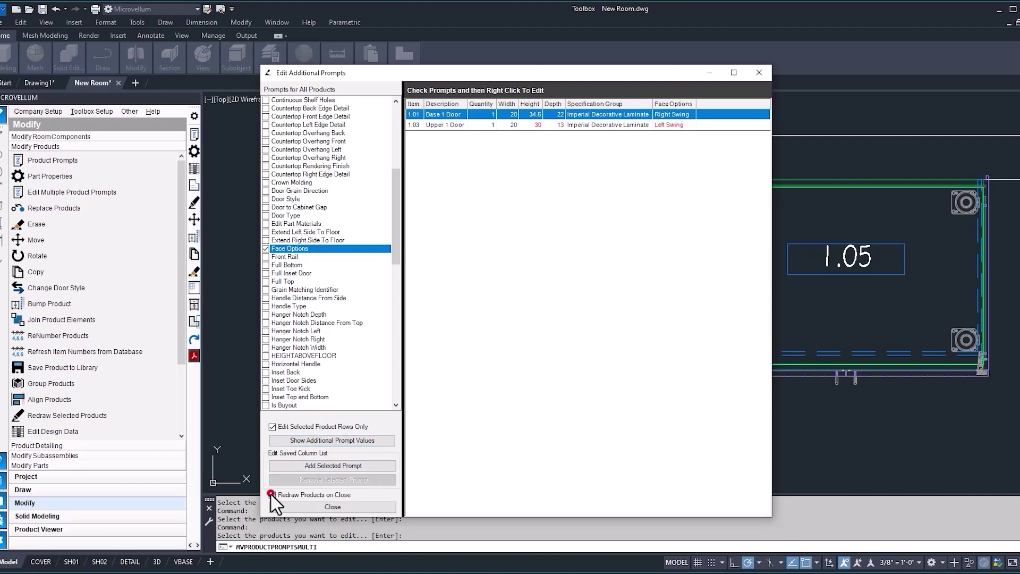
pyautogui.click(314, 505)
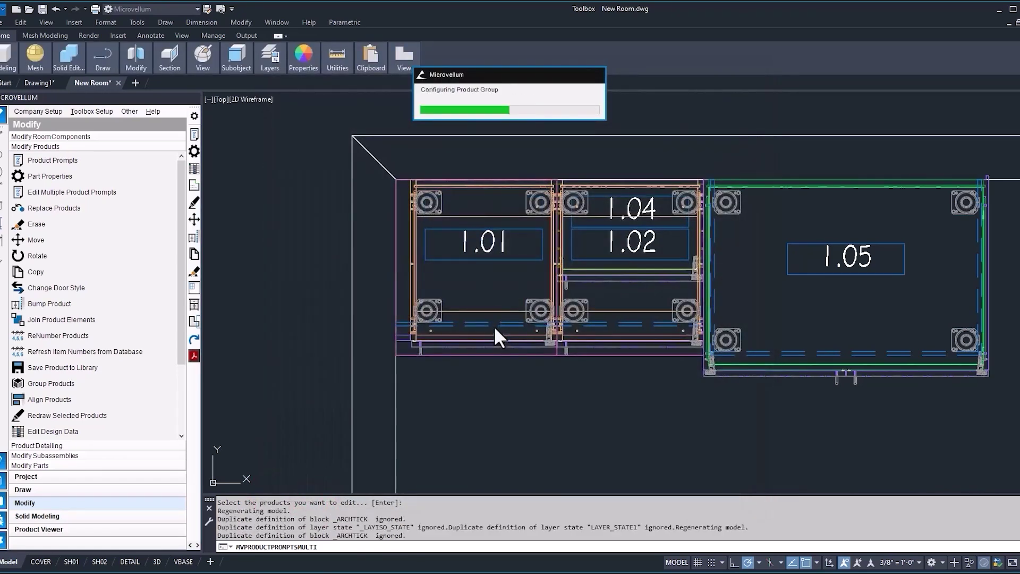
pyautogui.scroll(2, 493, 282)
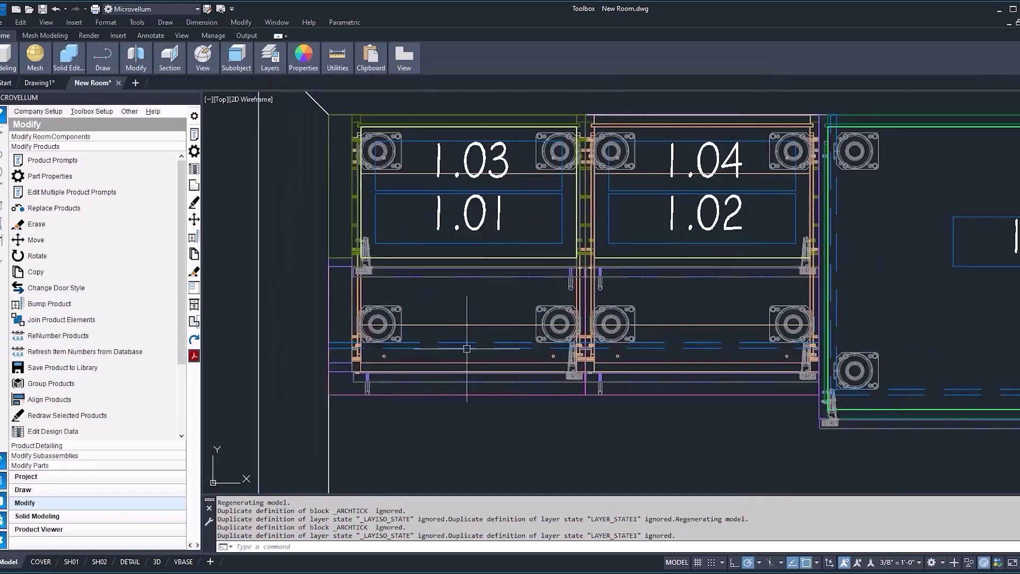
pyautogui.scroll(4, 380, 379)
pyautogui.scroll(-4, 406, 384)
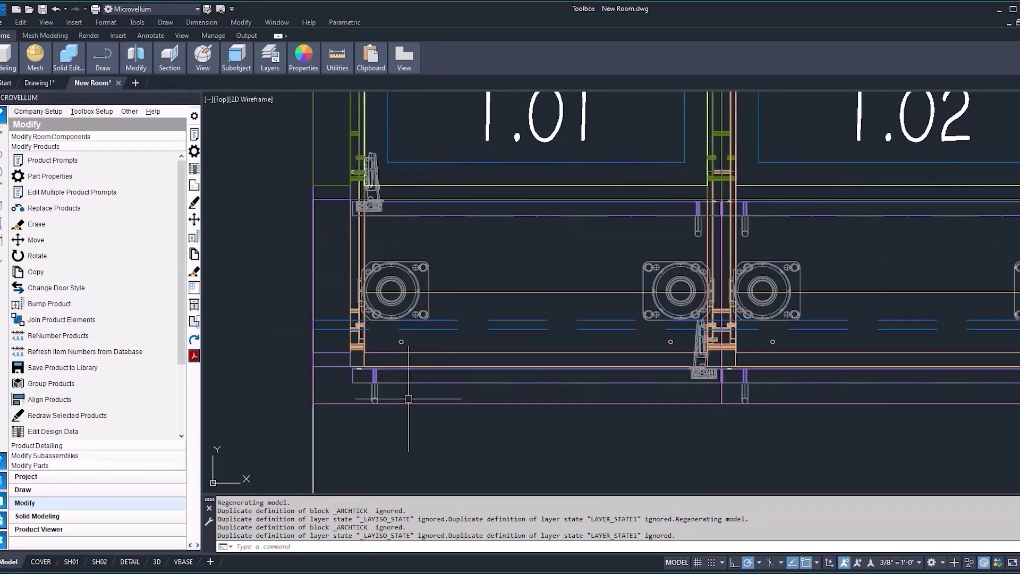
# Step: Open the base cabinet's Product Prompts, review its Face Options choices, and cancel with Esc
pyautogui.click(195, 134)
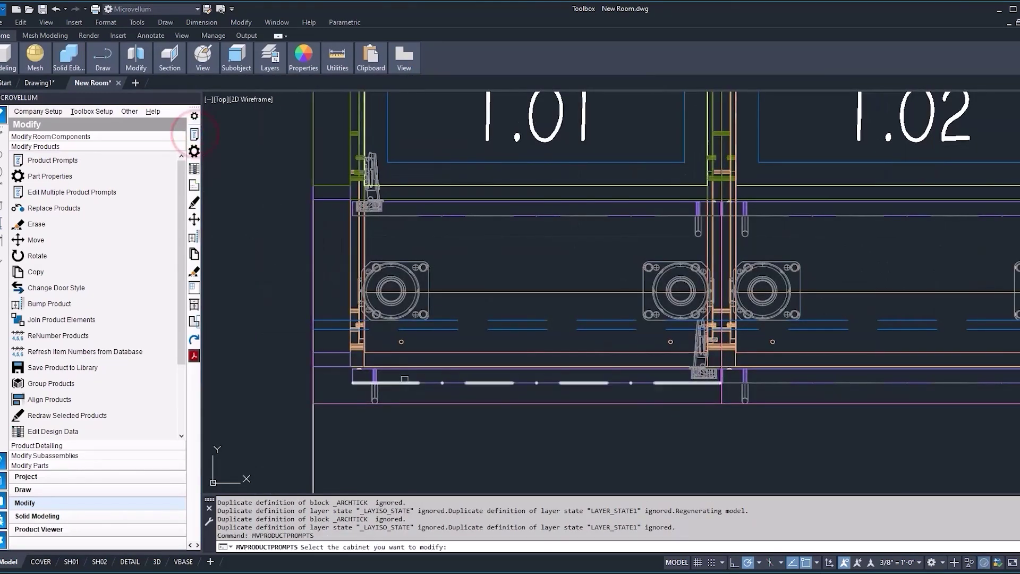
pyautogui.click(405, 383)
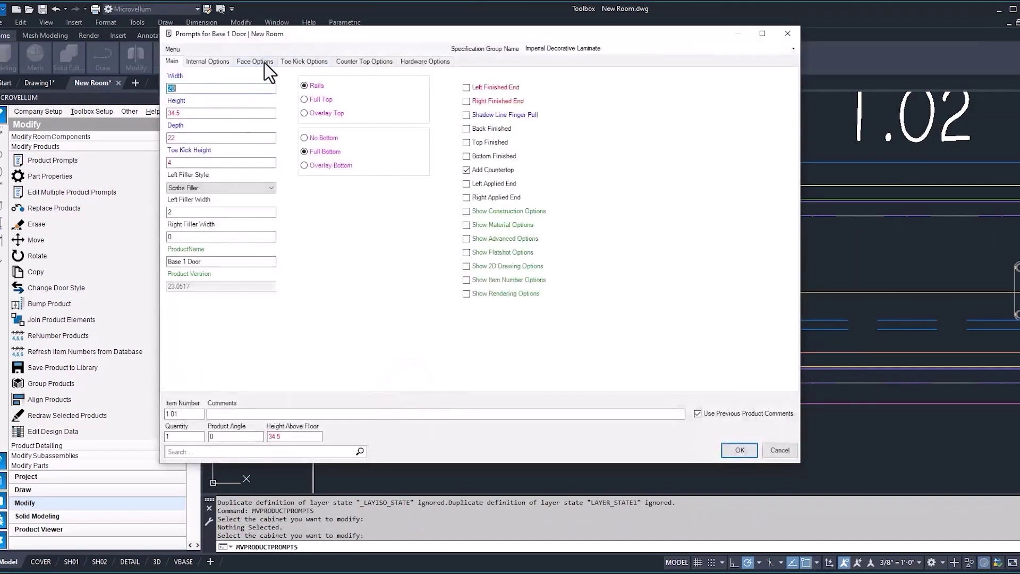
pyautogui.click(265, 62)
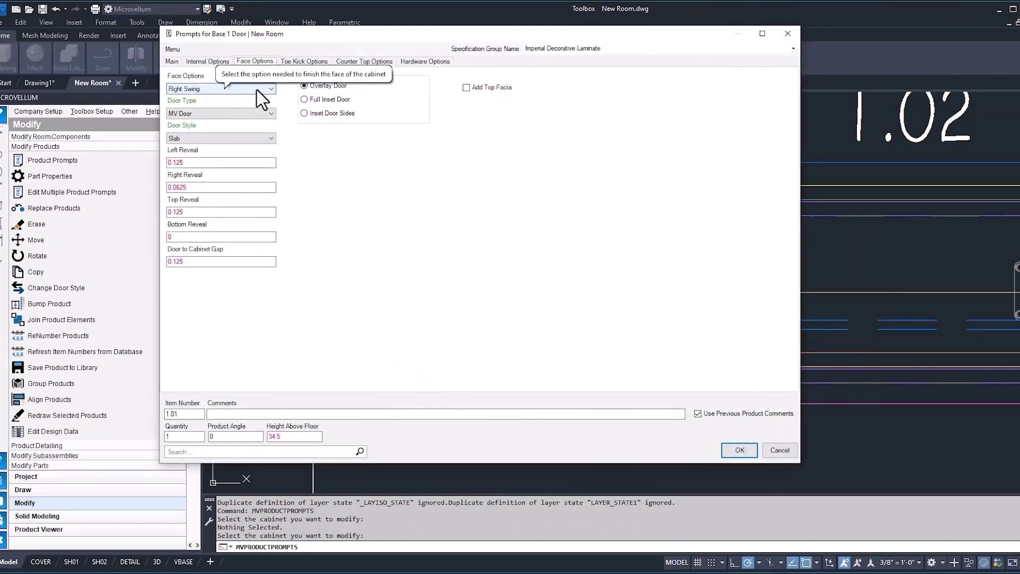
pyautogui.click(271, 89)
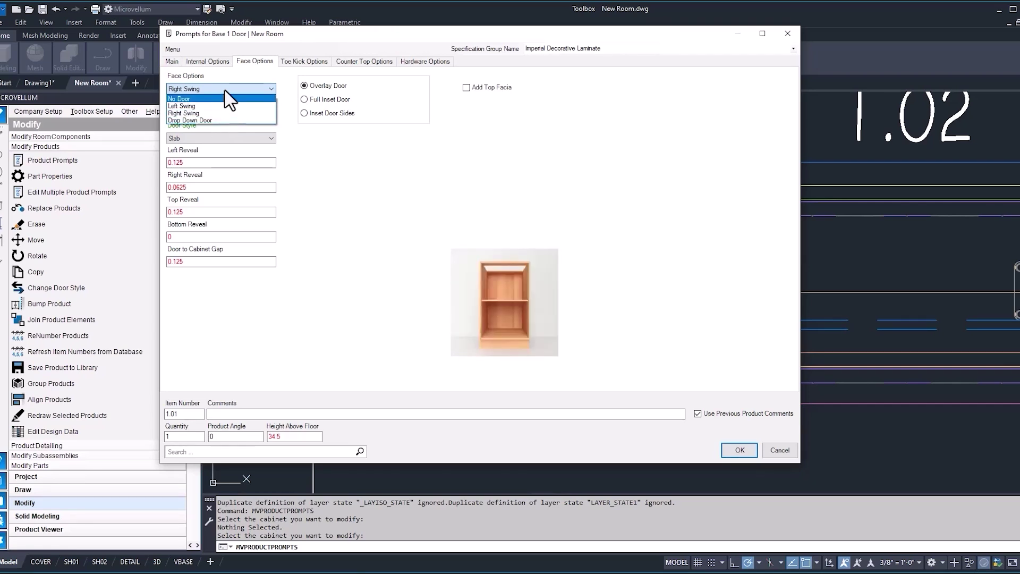
pyautogui.press('Escape')
pyautogui.press('Escape')
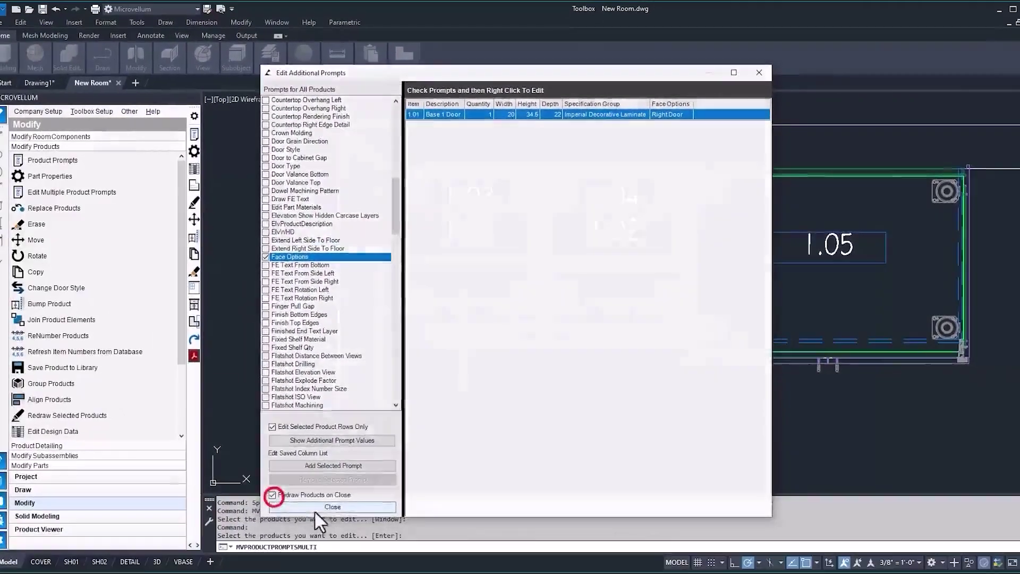
# Step: Close the editor with redraw, then pick Left Swing on the base cabinet's Face Options tab
pyautogui.click(316, 513)
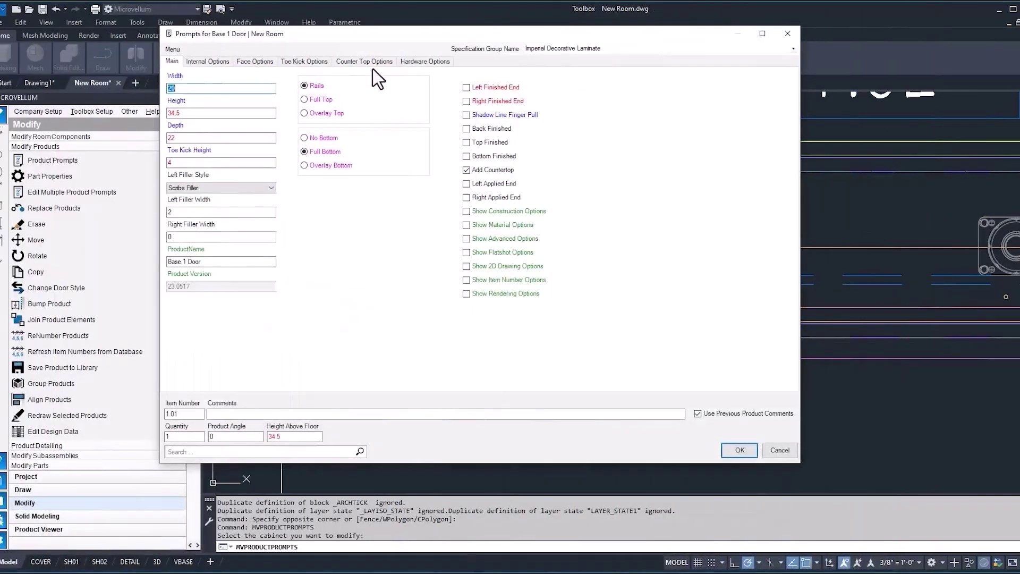
pyautogui.click(268, 65)
pyautogui.click(239, 88)
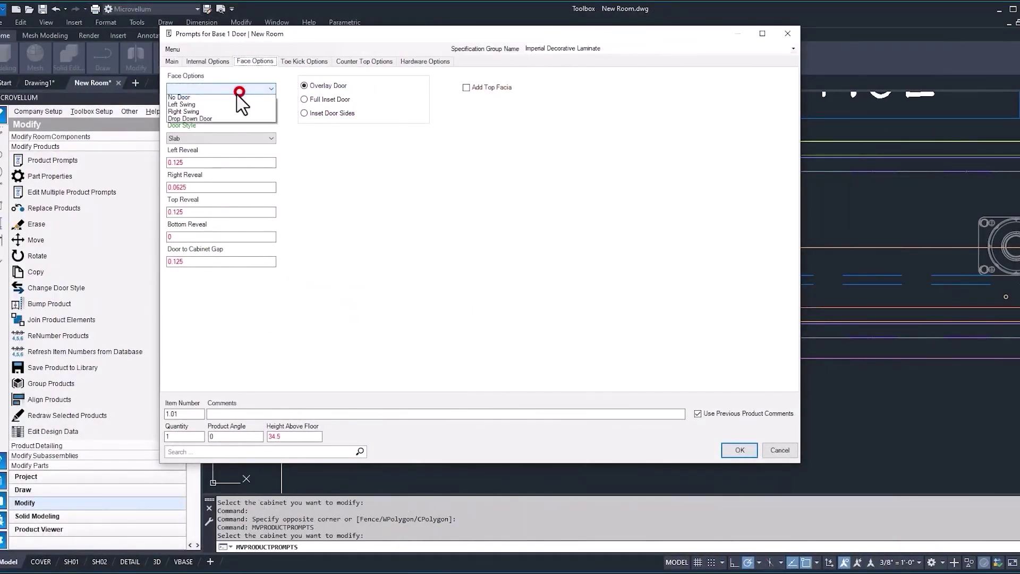
pyautogui.click(194, 105)
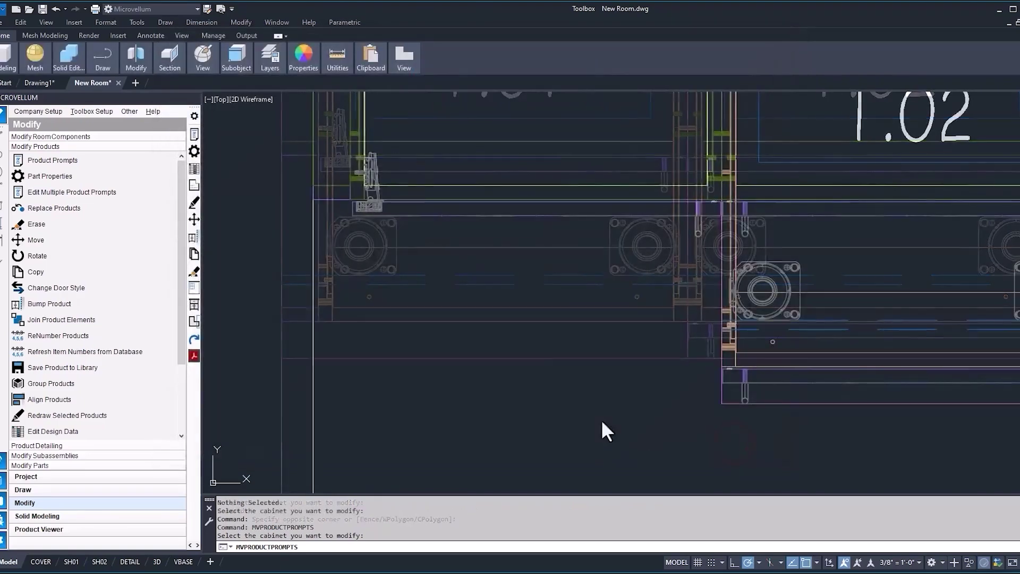